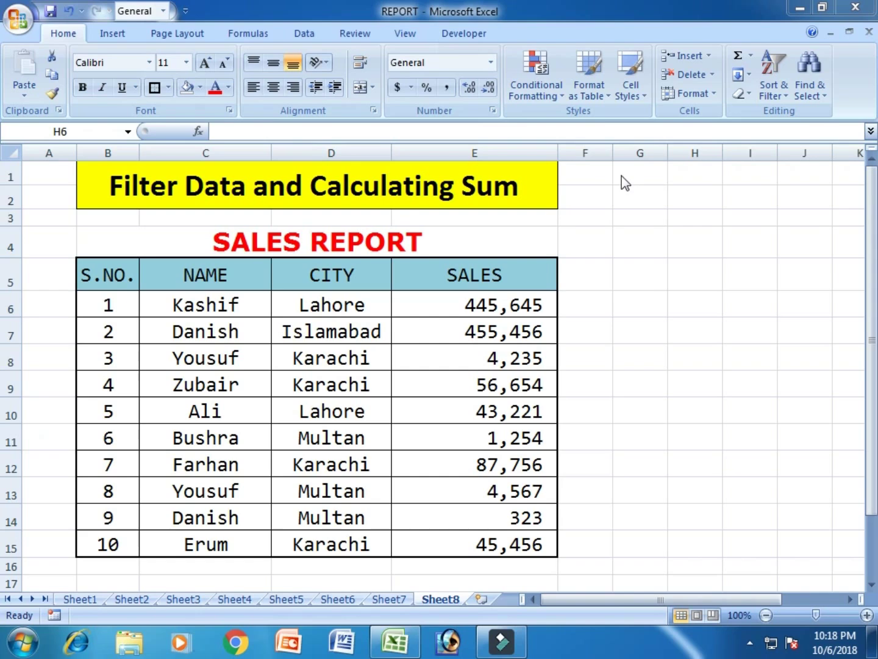
pyautogui.click(652, 318)
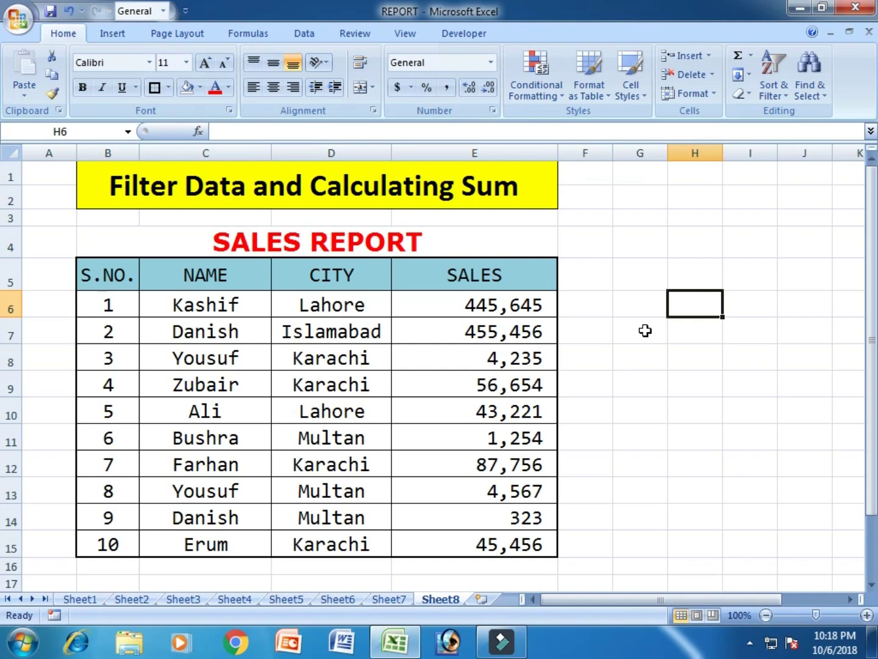
pyautogui.click(644, 328)
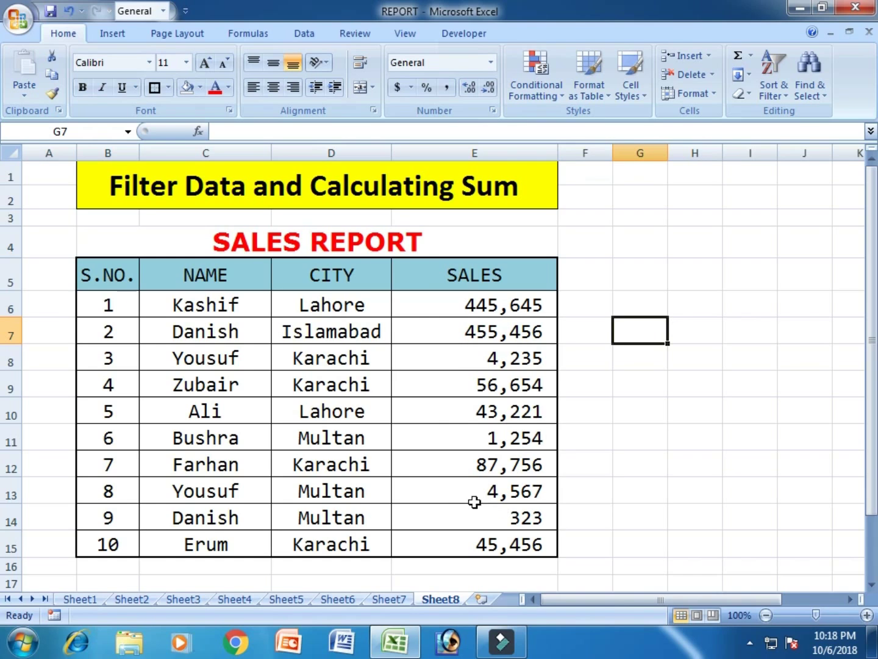
pyautogui.click(345, 405)
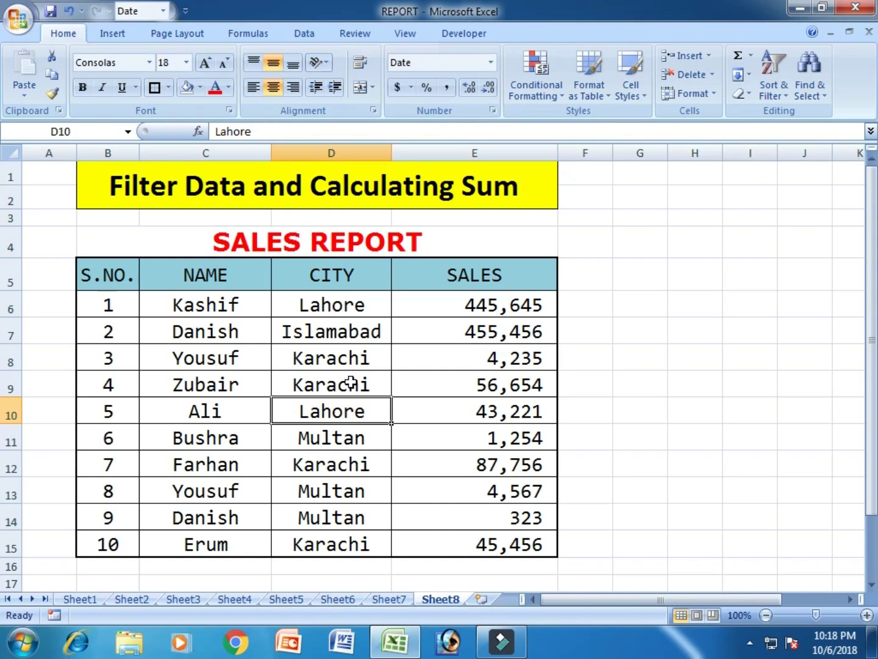
pyautogui.click(354, 381)
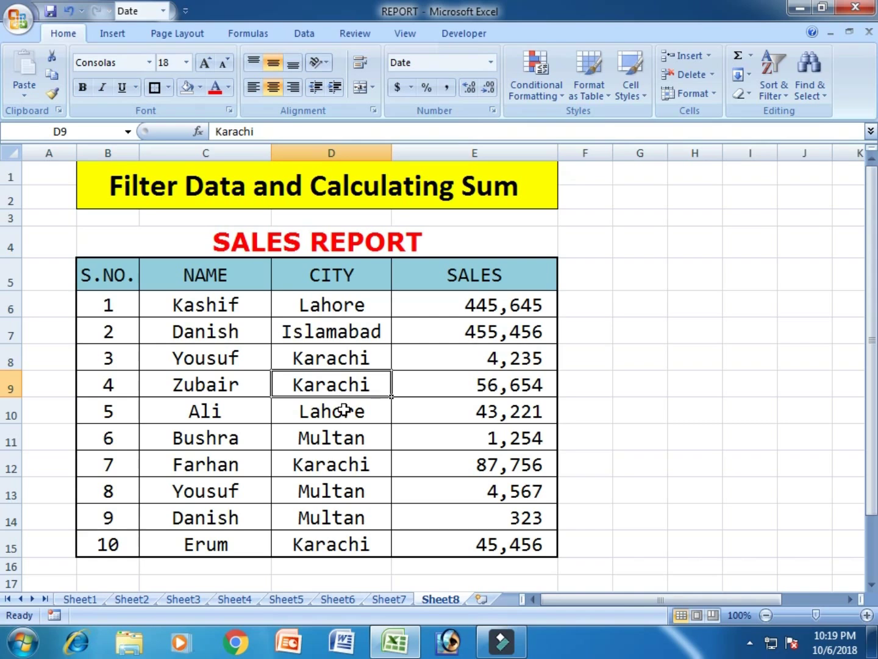
pyautogui.click(268, 357)
# Step: Turn on filtering for the sales table in B5:E15, including its header row
pyautogui.moveTo(120, 275); pyautogui.dragTo(477, 535)
pyautogui.click(63, 38)
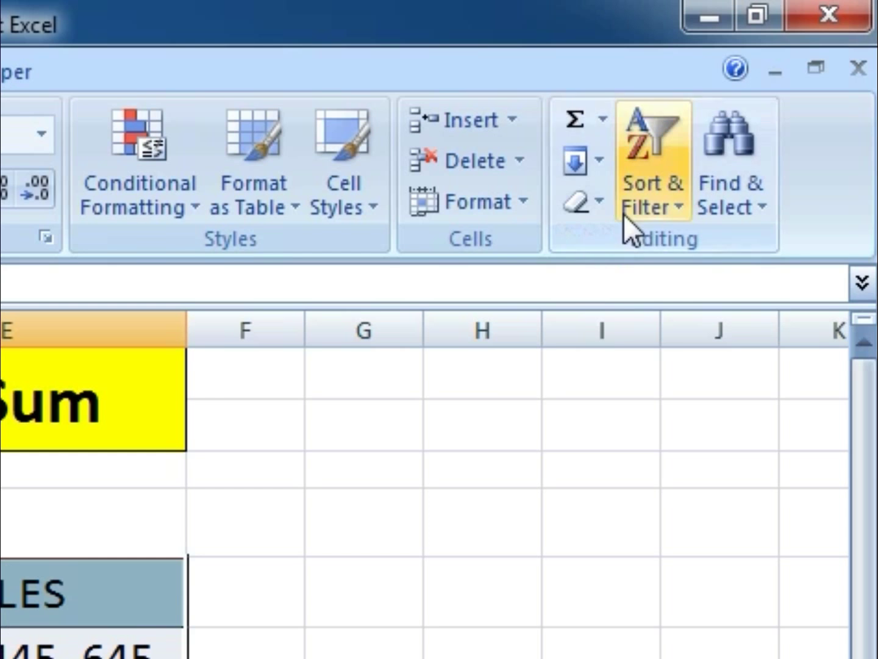
pyautogui.click(774, 95)
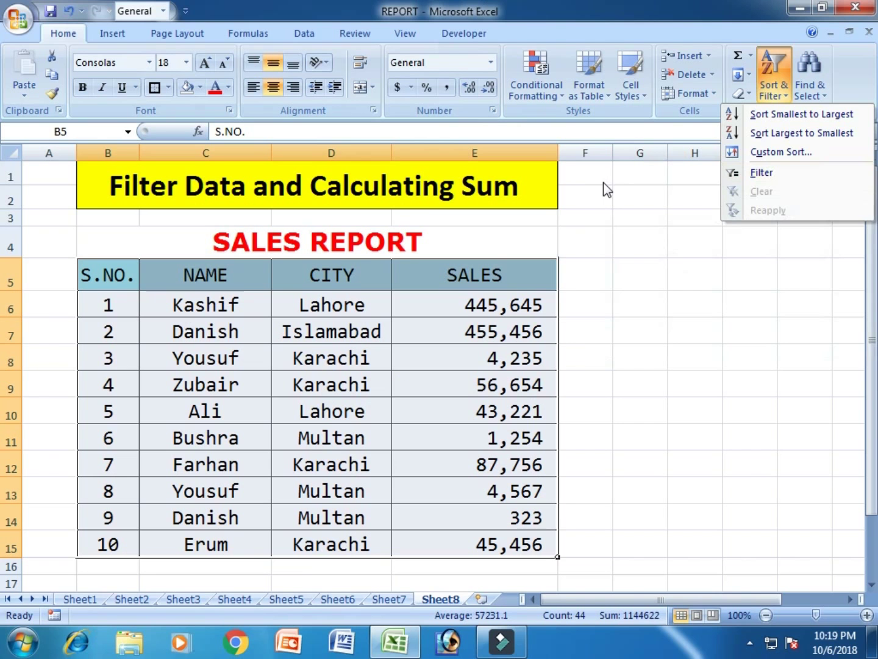
pyautogui.click(606, 189)
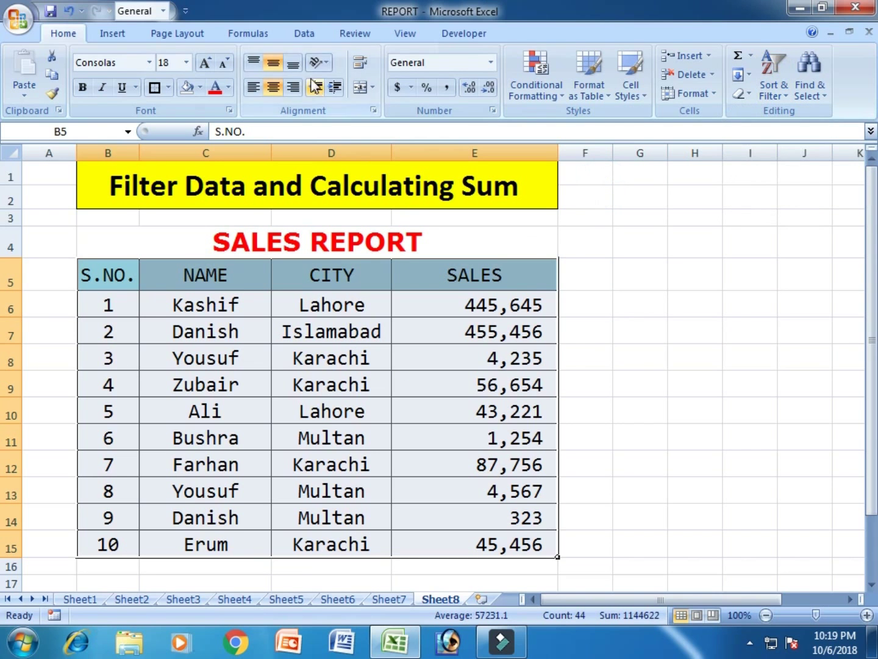
pyautogui.click(305, 35)
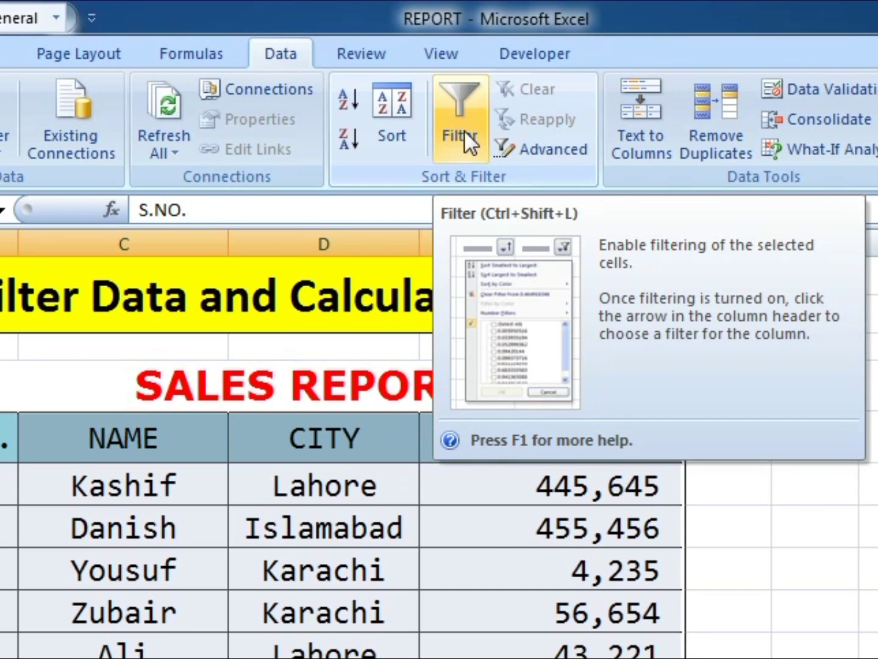
pyautogui.click(464, 130)
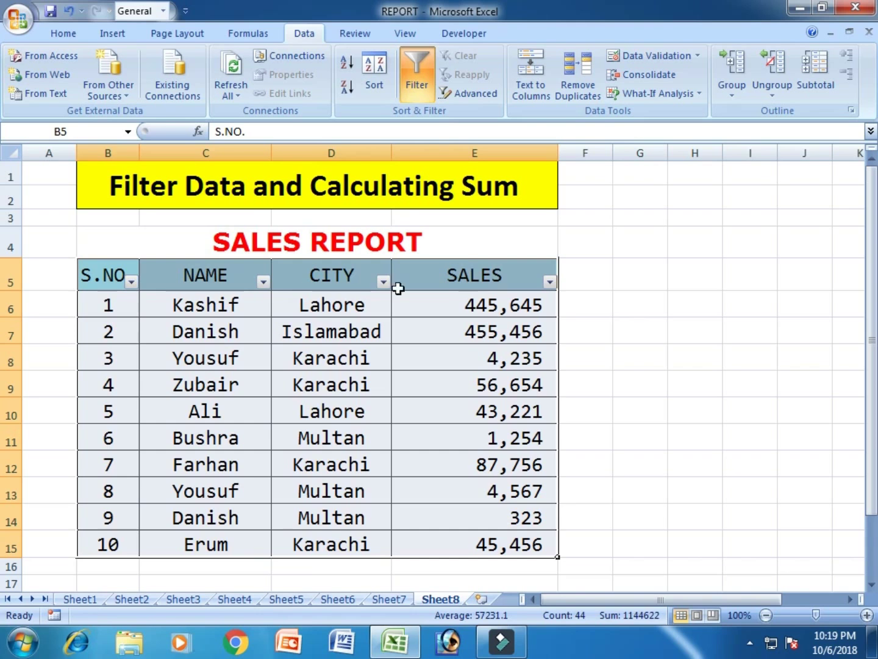
# Step: Filter the CITY column so that only the Karachi records are shown
pyautogui.click(287, 346)
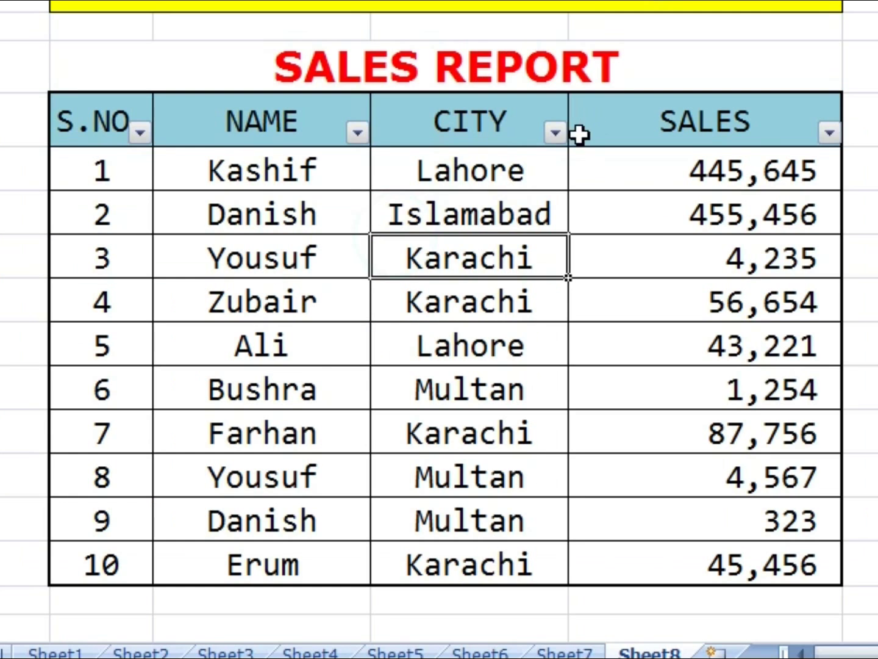
pyautogui.click(554, 132)
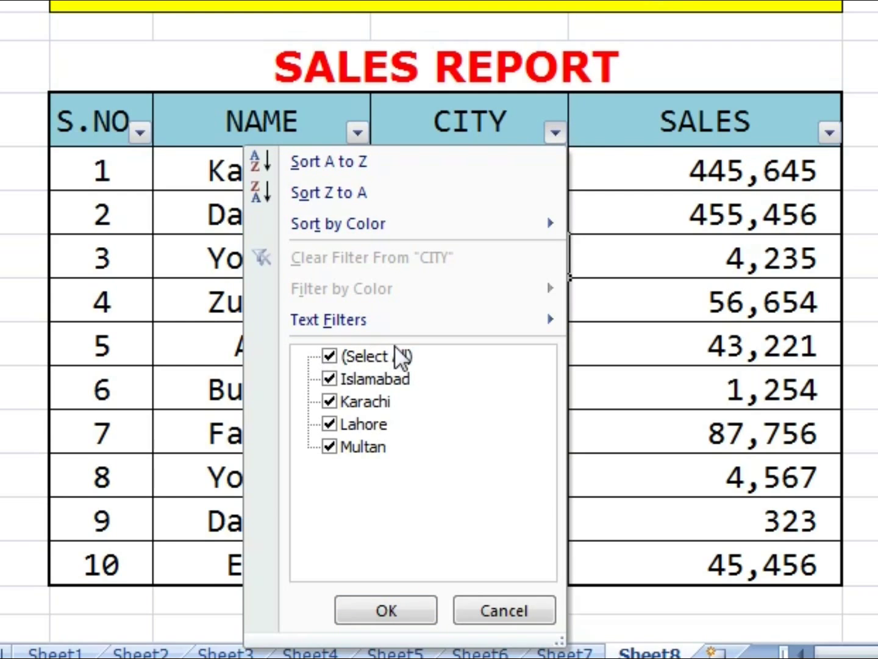
pyautogui.click(330, 356)
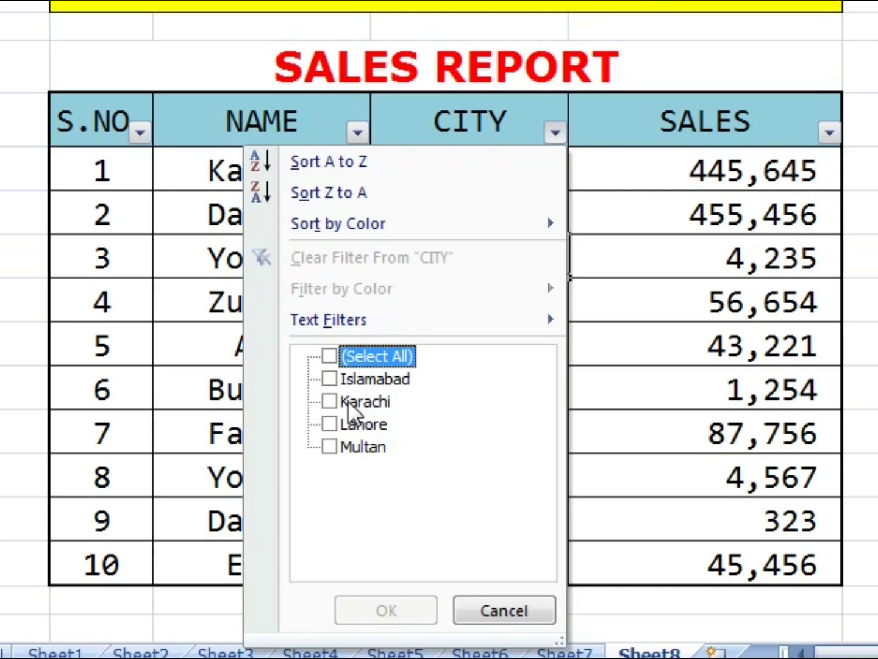
pyautogui.click(330, 400)
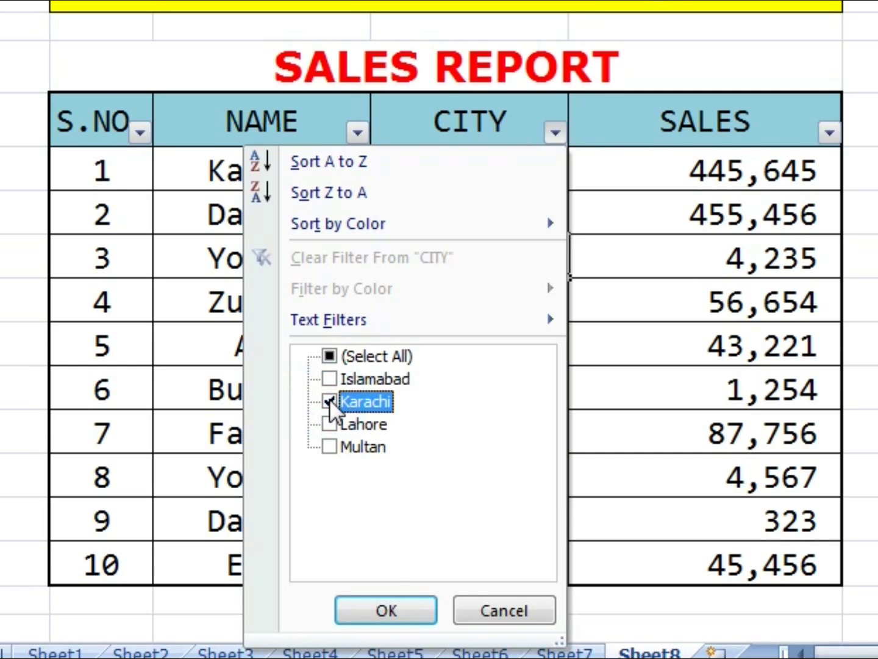
pyautogui.click(384, 609)
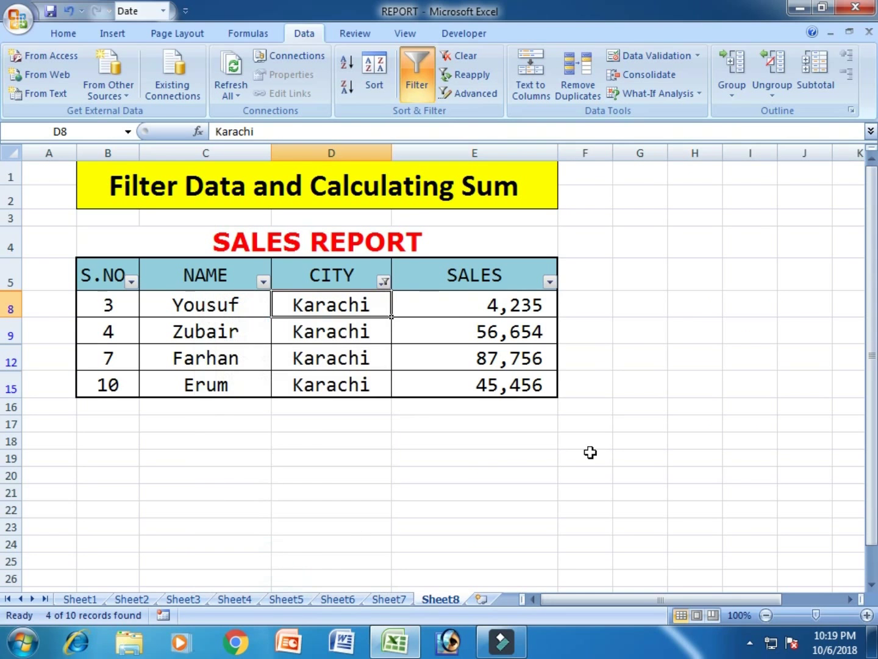
pyautogui.click(664, 451)
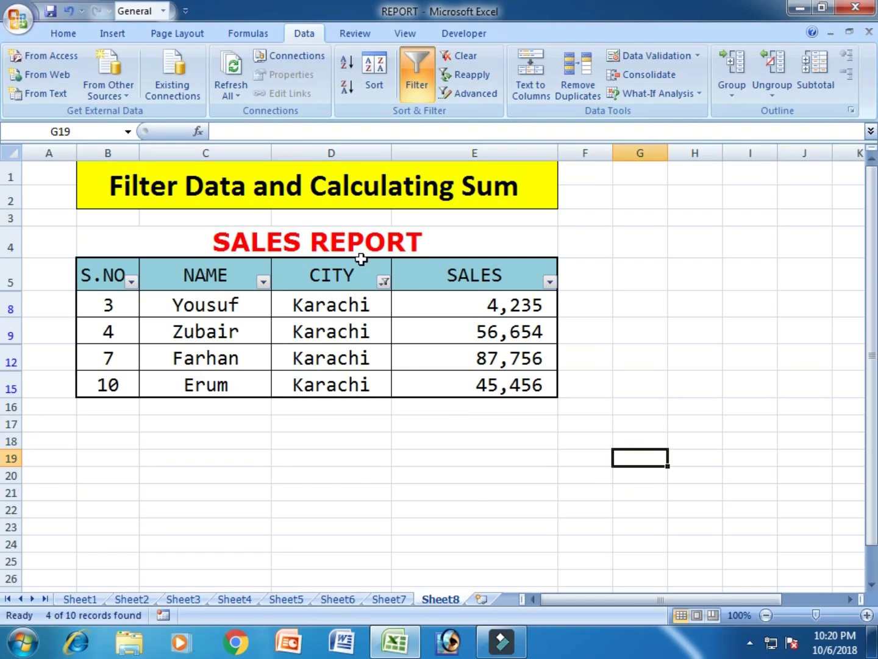
# Step: Use AutoSum in cell E16 to total the filtered sales with =SUBTOTAL(9,E6:E15)
pyautogui.click(451, 445)
pyautogui.click(471, 411)
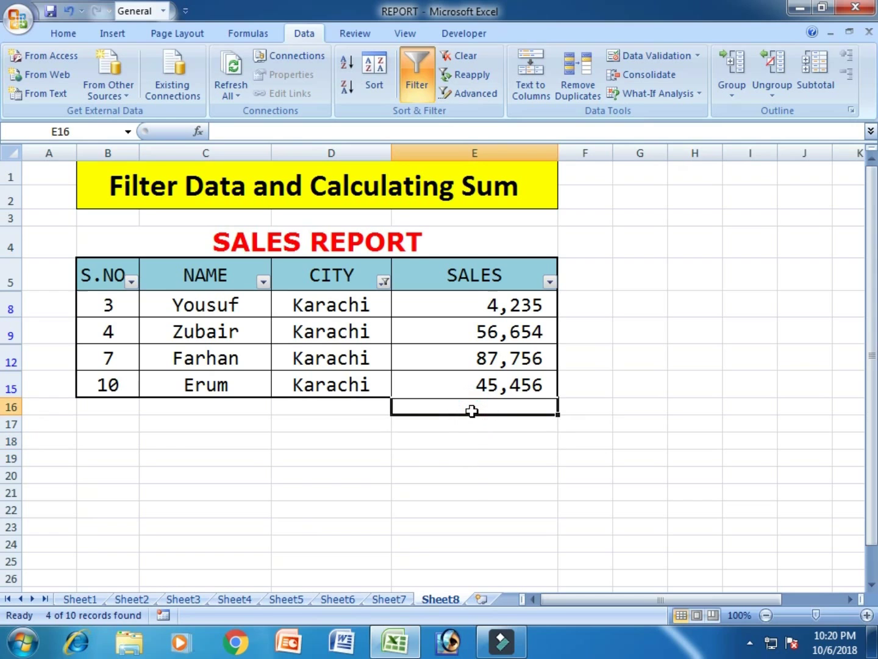
pyautogui.click(72, 34)
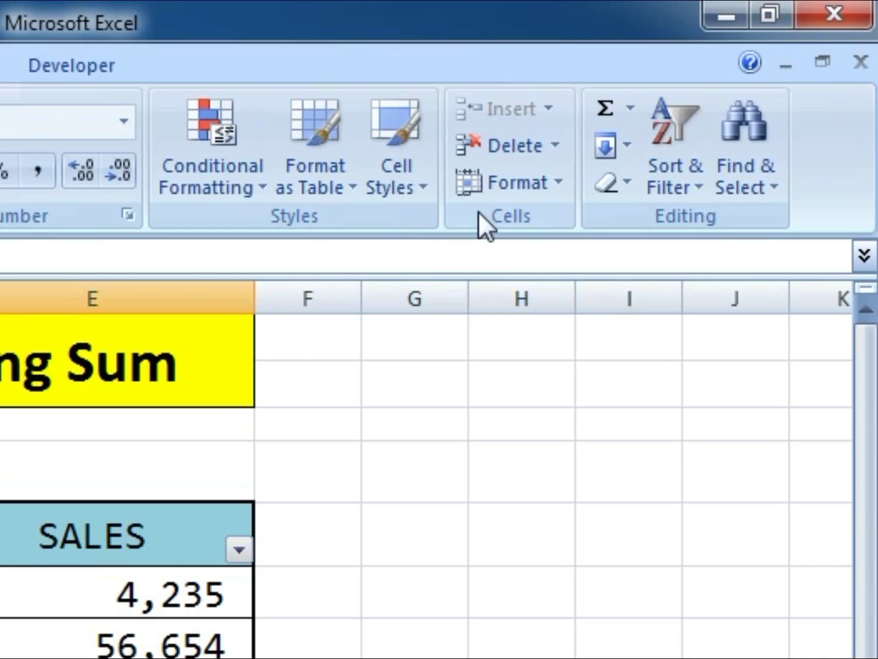
pyautogui.click(631, 109)
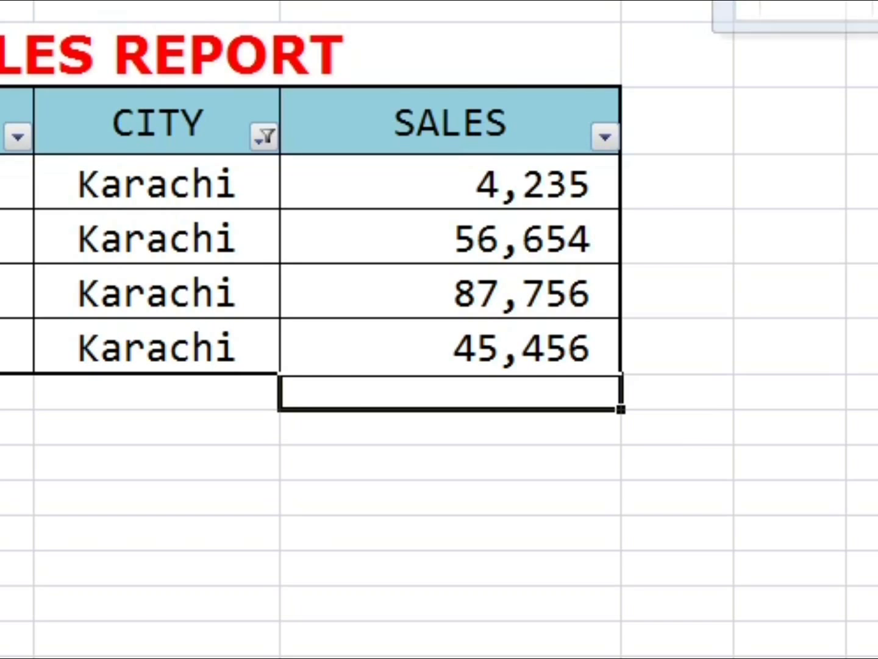
pyautogui.click(720, 3)
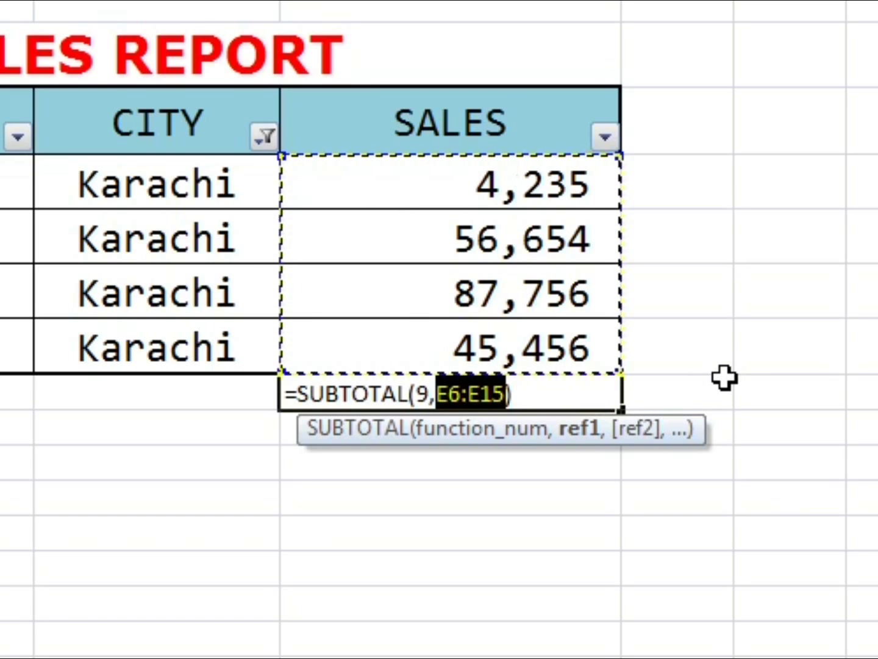
pyautogui.press('Return')
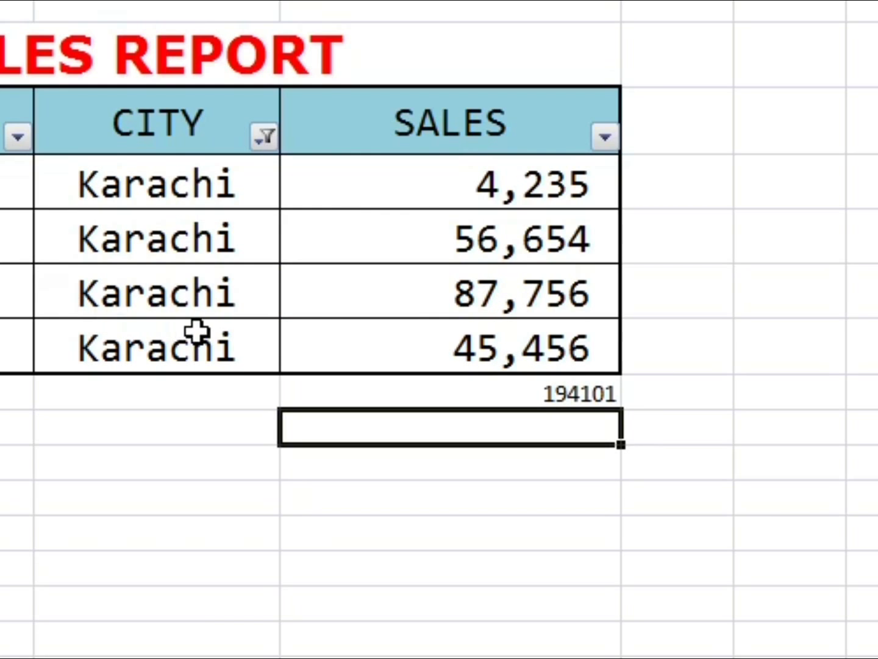
# Step: Make row 16 about twice as tall and set the subtotal in E16 to font size 20
pyautogui.click(464, 397)
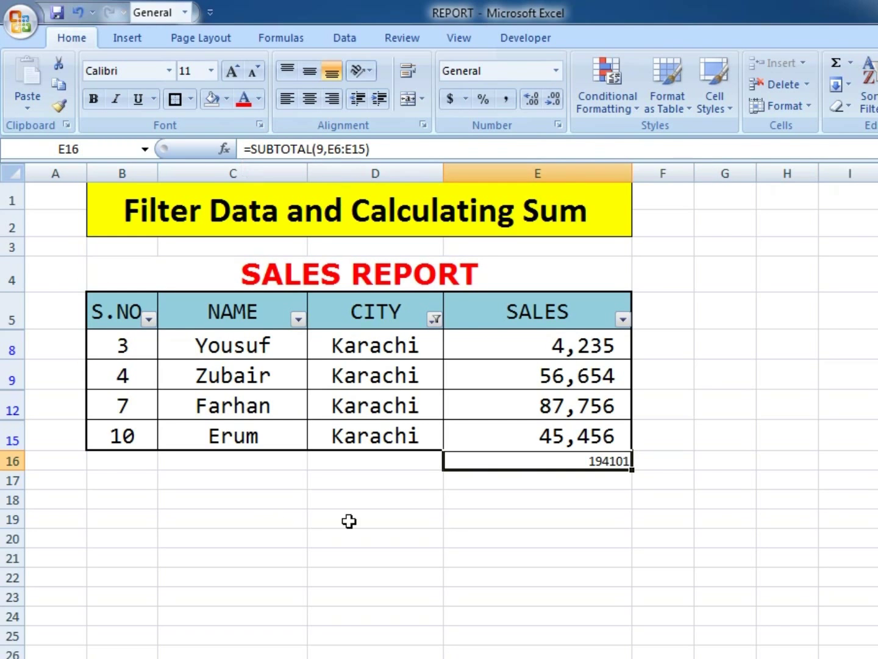
pyautogui.moveTo(20, 471); pyautogui.dragTo(14, 491)
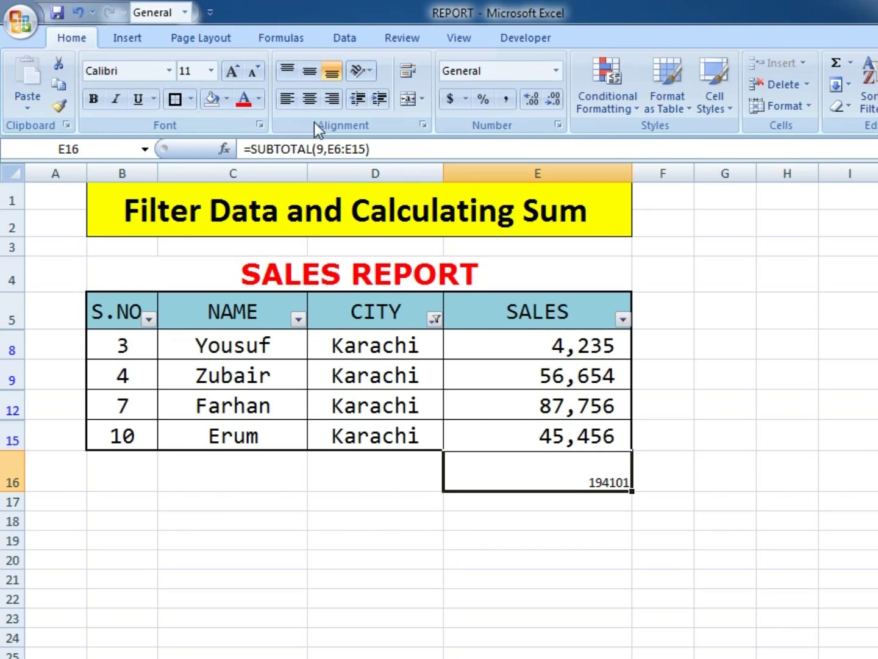
pyautogui.click(231, 73)
pyautogui.click(231, 72)
pyautogui.click(231, 73)
pyautogui.click(231, 73)
pyautogui.click(232, 72)
# Step: Format the subtotal in E16 with the comma number style and no decimal places
pyautogui.click(503, 100)
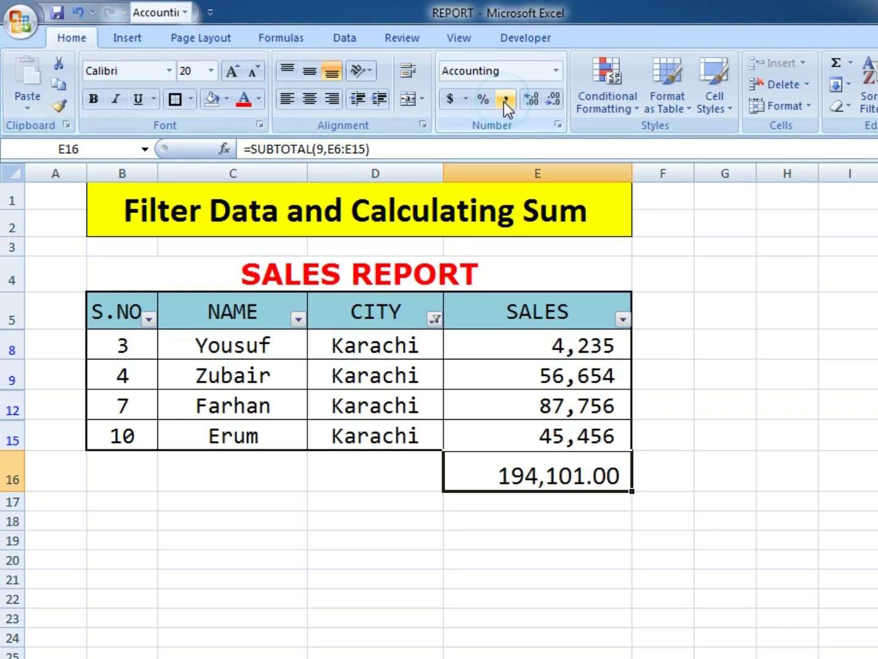
pyautogui.click(550, 97)
pyautogui.click(550, 97)
pyautogui.click(722, 369)
pyautogui.click(579, 471)
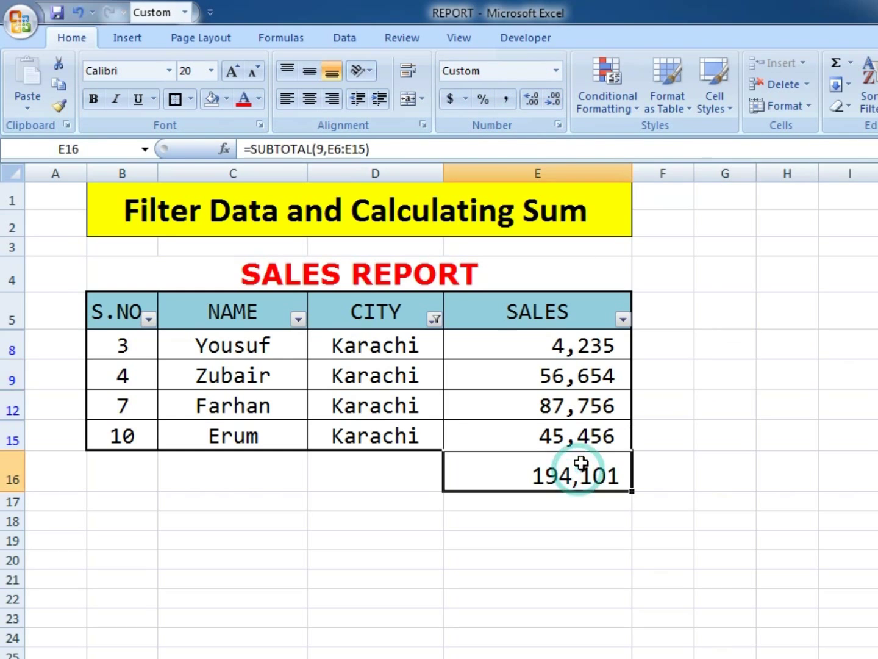
# Step: Enter =SUM(E8:E15) in cell E19 to compare it with the subtotal of the filtered sales
pyautogui.click(546, 537)
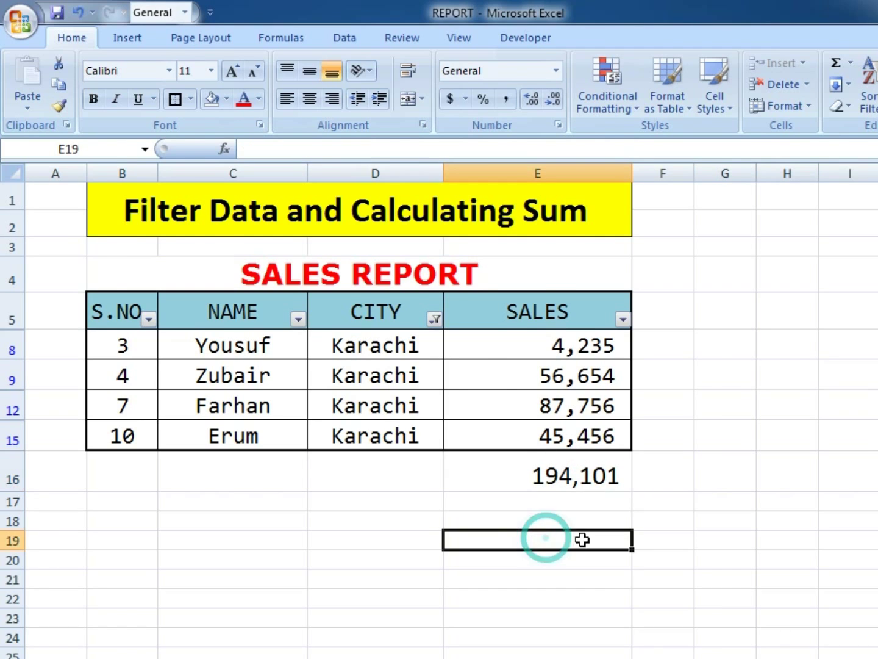
pyautogui.write('=SU')
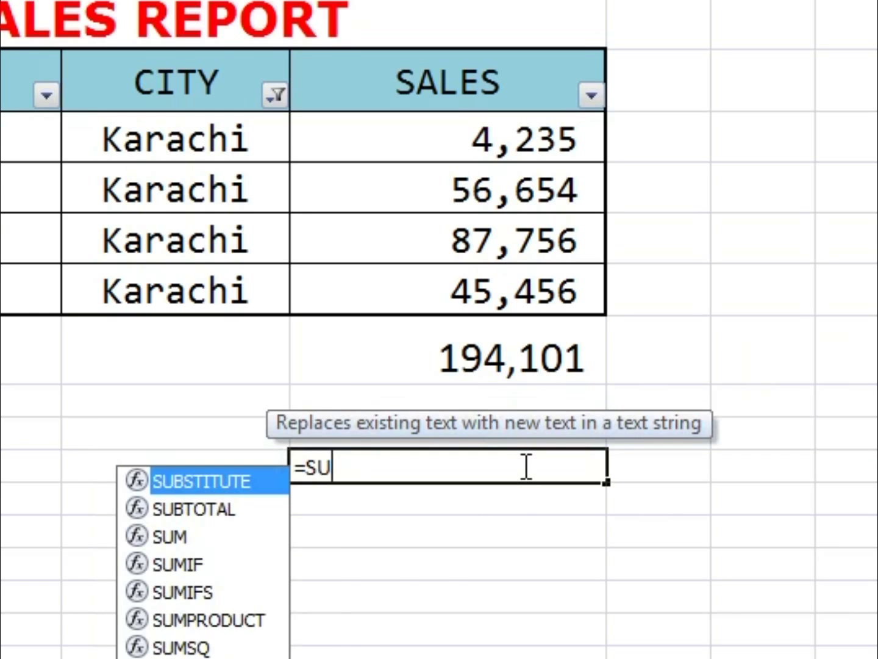
pyautogui.write('M(')
pyautogui.press('Up')
pyautogui.press('Up')
pyautogui.press('Up')
pyautogui.press('Up')
pyautogui.press('Up')
pyautogui.press('Up')
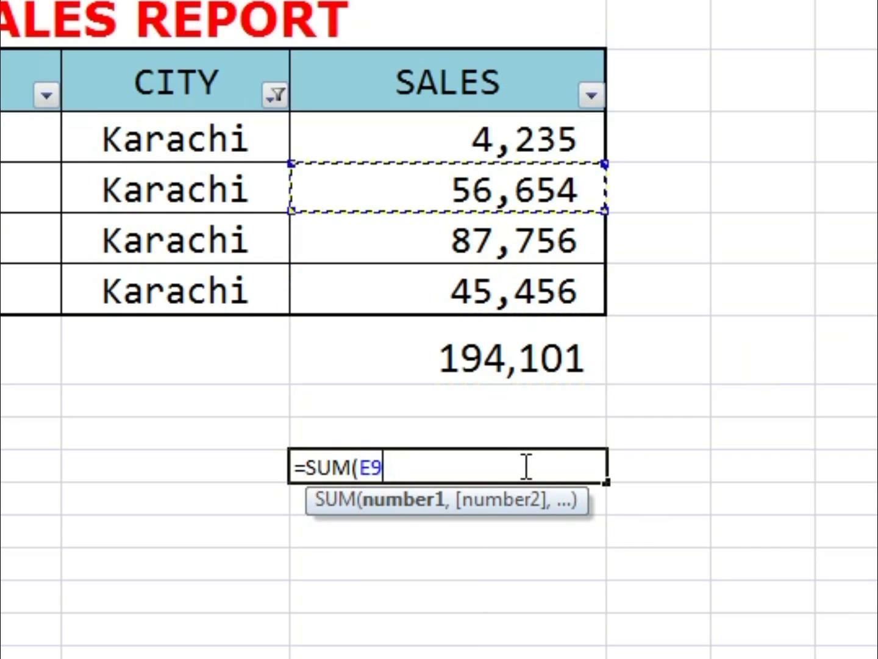
pyautogui.press('Up')
pyautogui.hotkey('shift', 'Down')
pyautogui.hotkey('shift', 'Down')
pyautogui.hotkey('shift', 'Down')
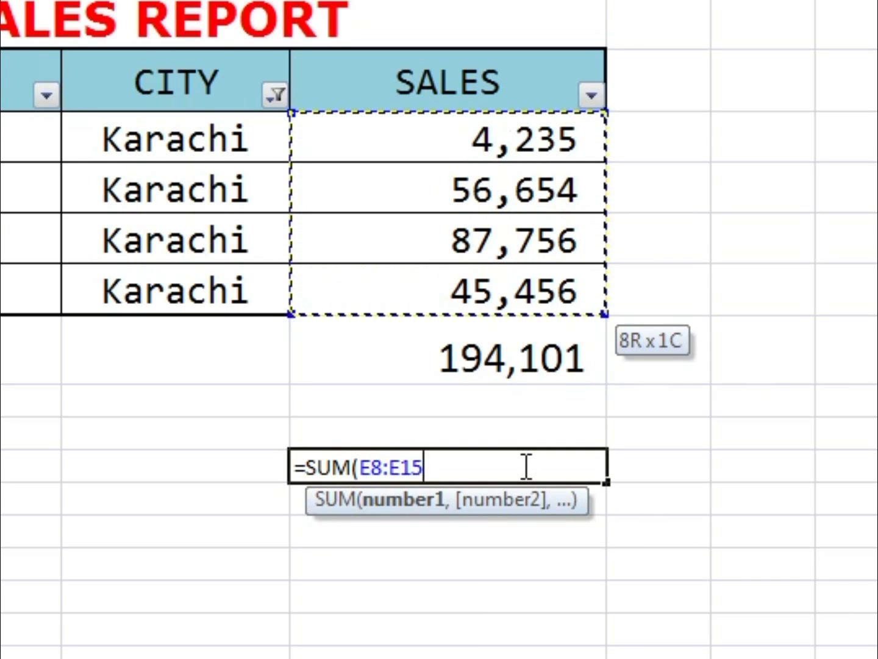
pyautogui.write(')')
pyautogui.press('Return')
pyautogui.click(522, 467)
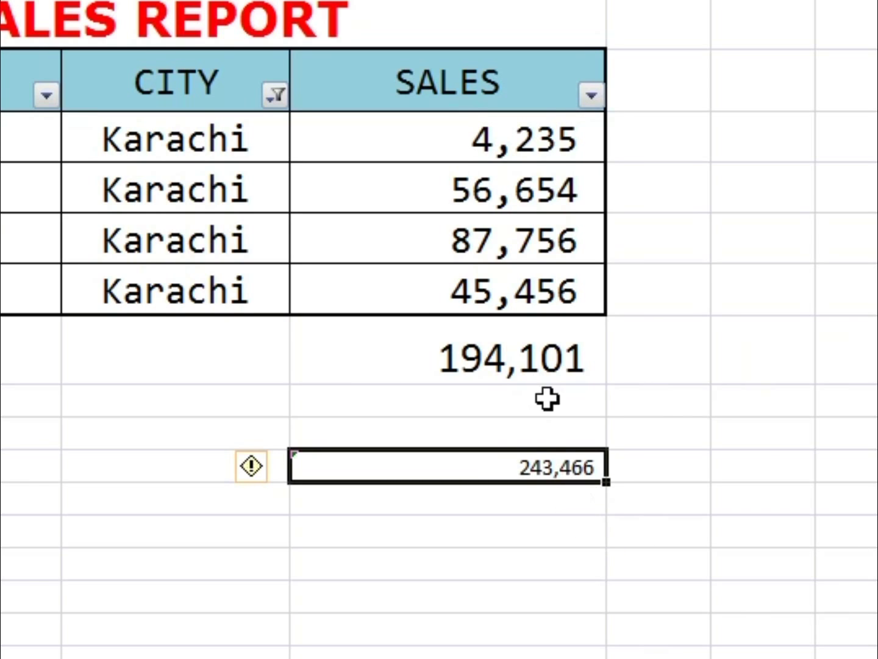
# Step: Compare the totals in E16 and E19, and delete the SUM formula from E19
pyautogui.click(546, 346)
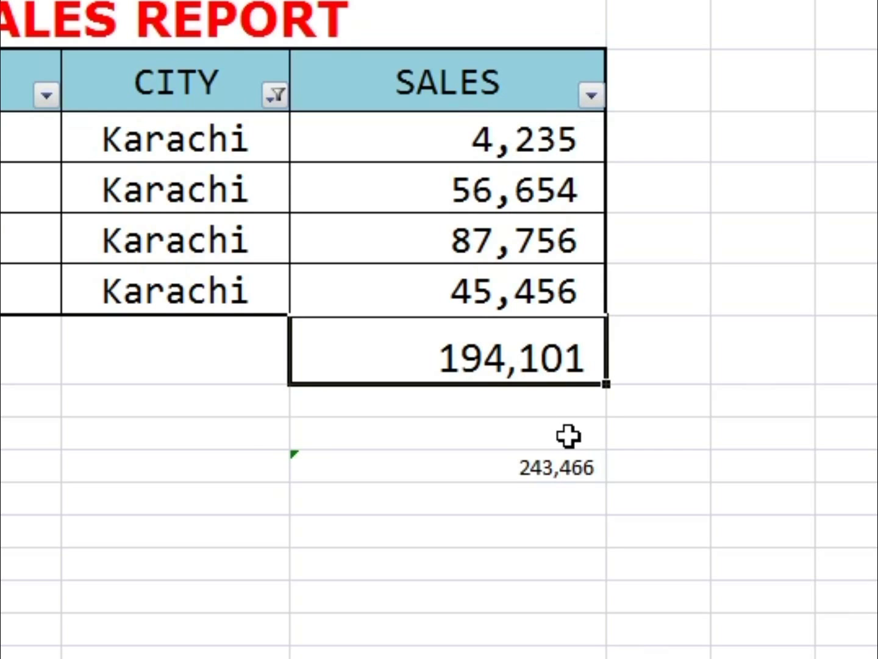
pyautogui.click(555, 469)
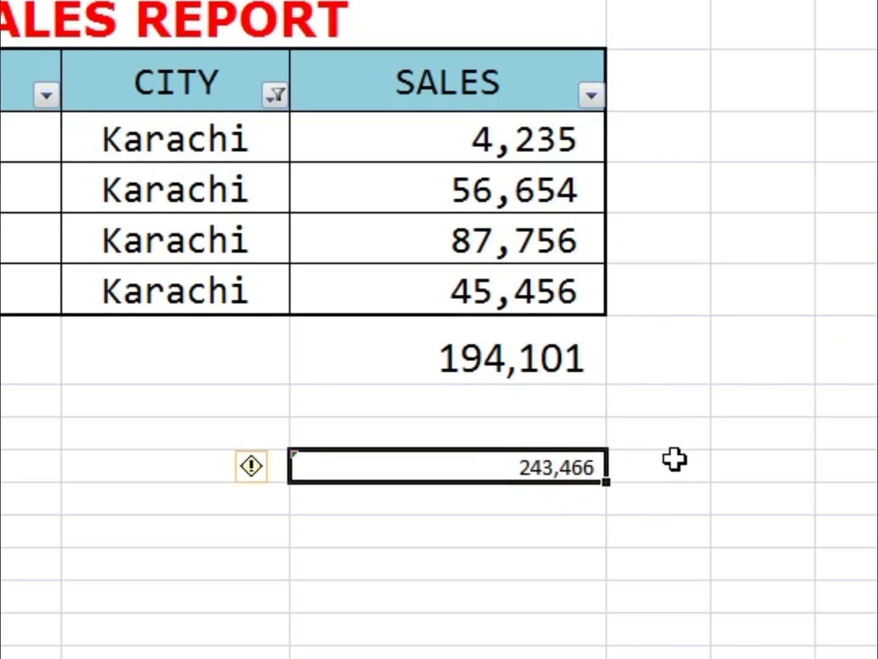
pyautogui.press('Delete')
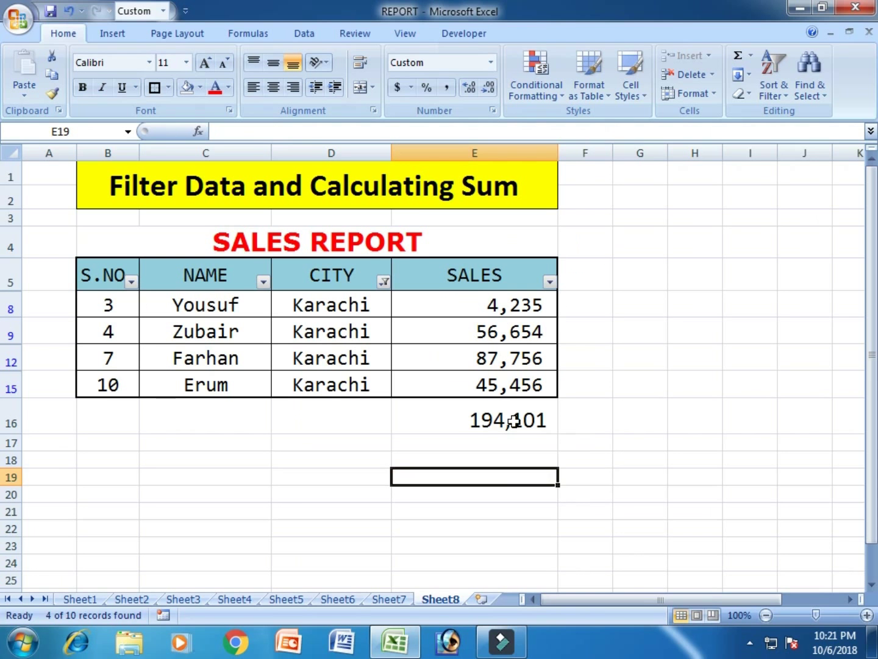
# Step: Clear the subtotal formula from cell E16
pyautogui.click(512, 420)
pyautogui.click(429, 466)
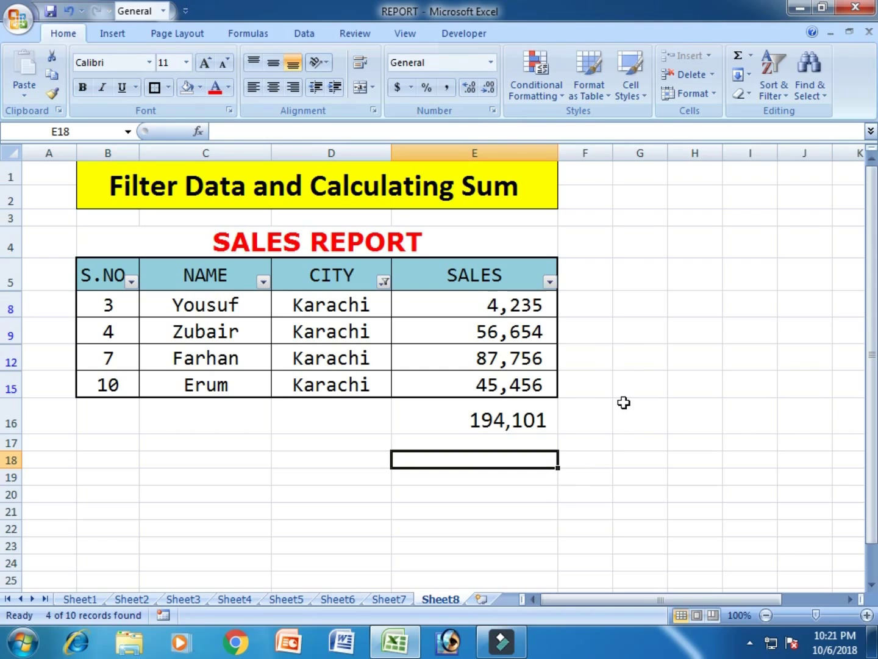
pyautogui.click(506, 421)
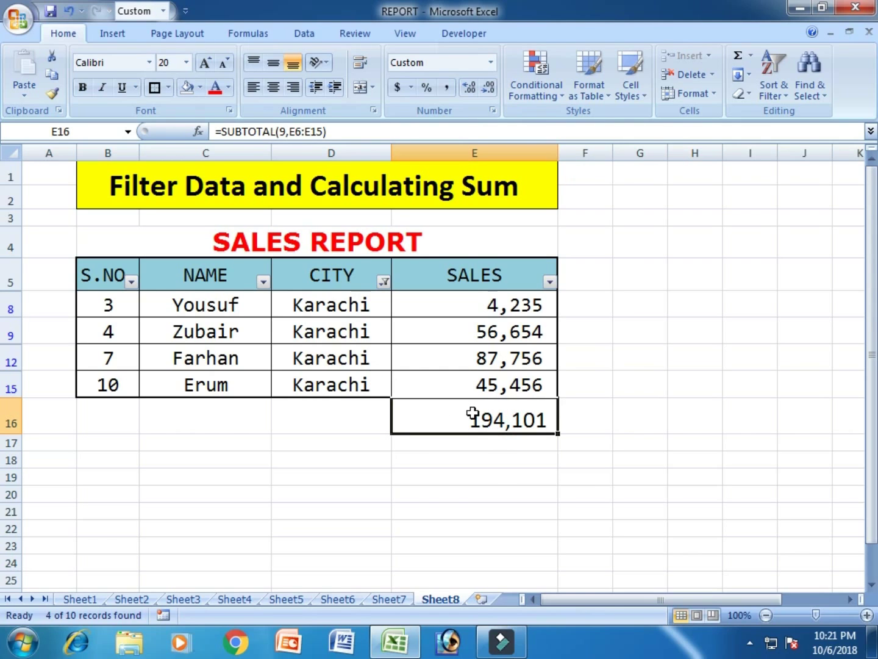
pyautogui.press('Delete')
# Step: Change the CITY column's filter so that the sales report shows only the Lahore records
pyautogui.click(383, 281)
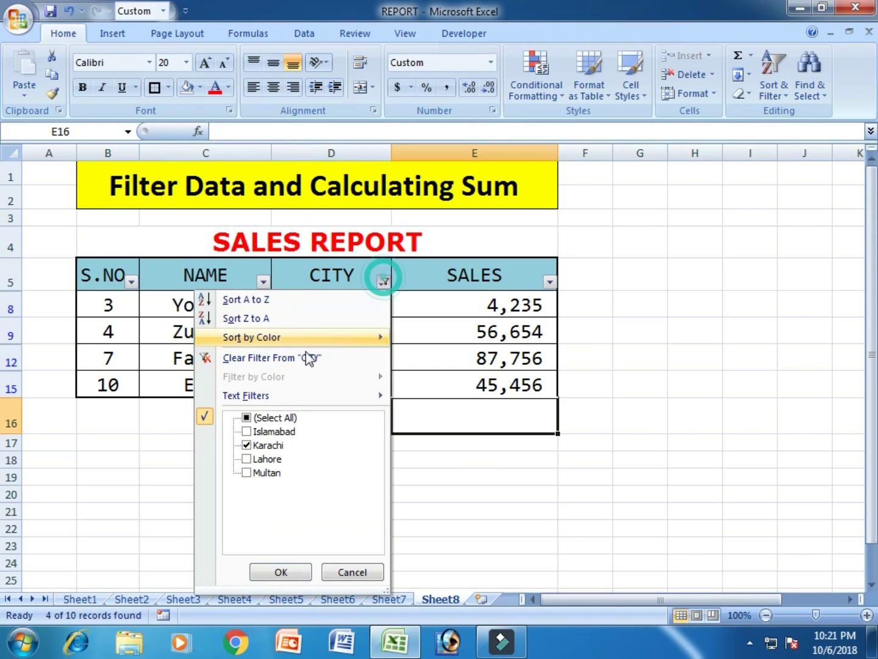
pyautogui.click(247, 417)
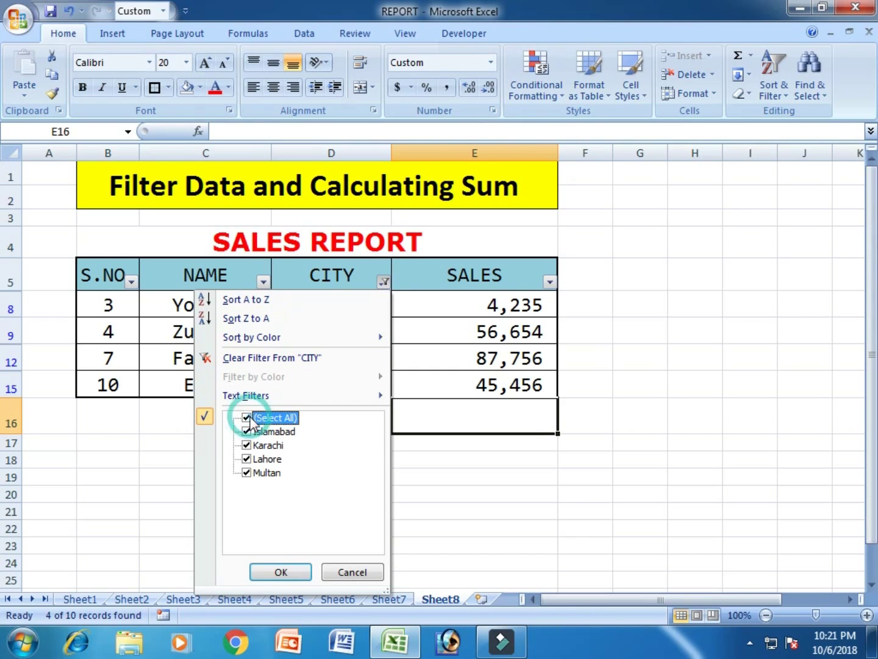
pyautogui.click(247, 418)
pyautogui.click(246, 459)
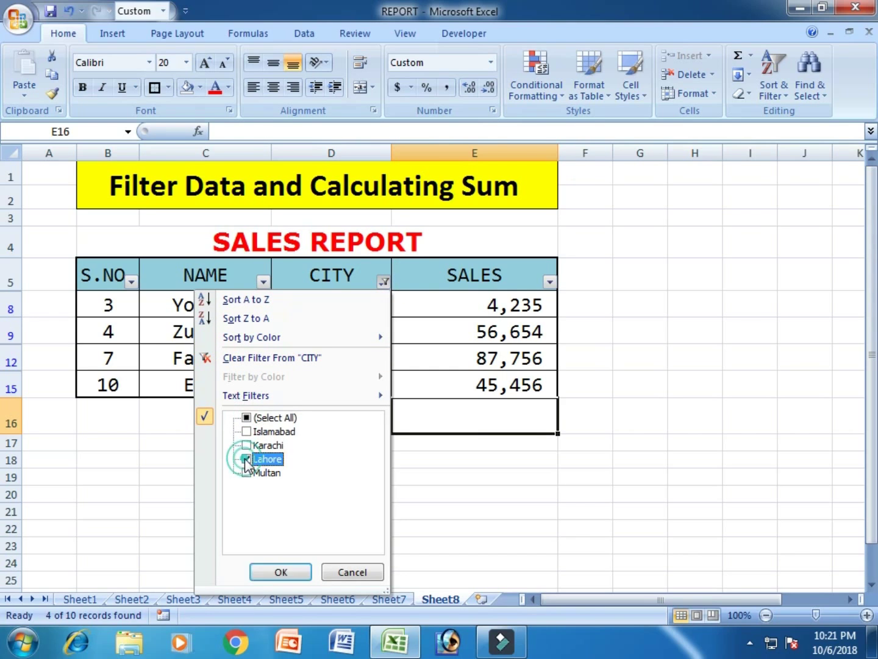
pyautogui.click(278, 569)
pyautogui.click(637, 477)
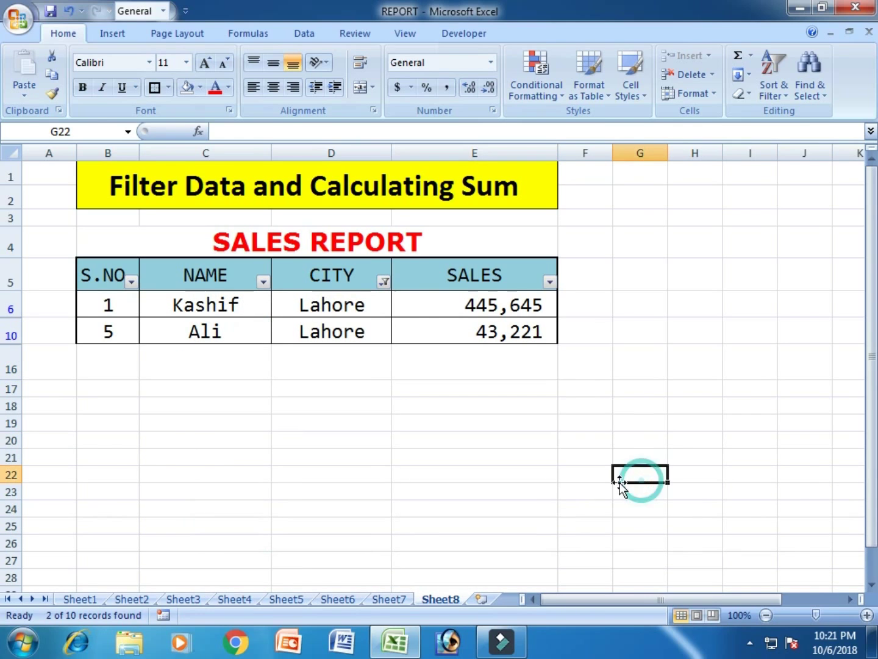
# Step: Use AutoSum to enter =SUBTOTAL(9,E6:E15) in cell E16, totalling only the visible Lahore sales
pyautogui.click(490, 368)
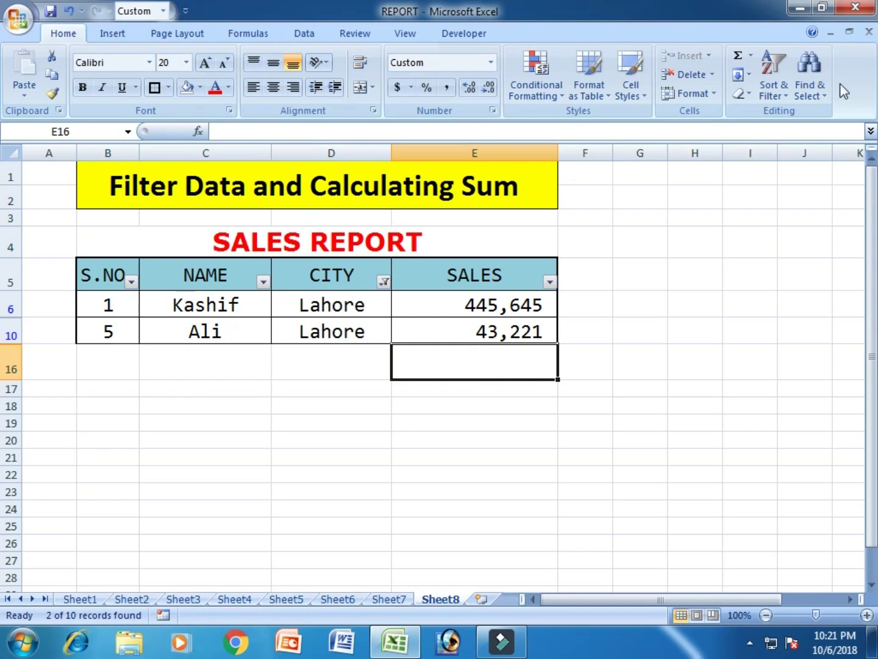
pyautogui.doubleClick(737, 58)
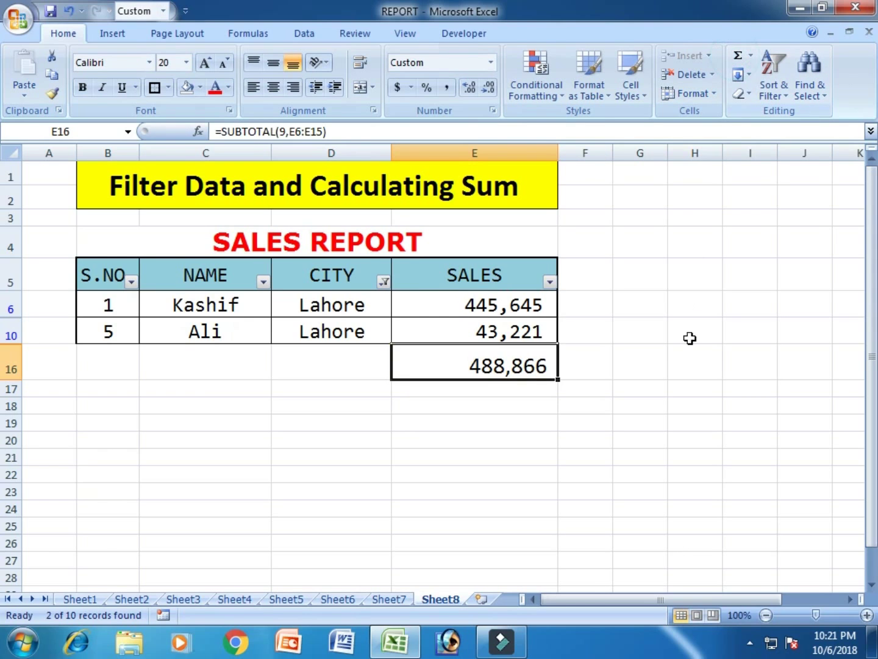
pyautogui.click(690, 335)
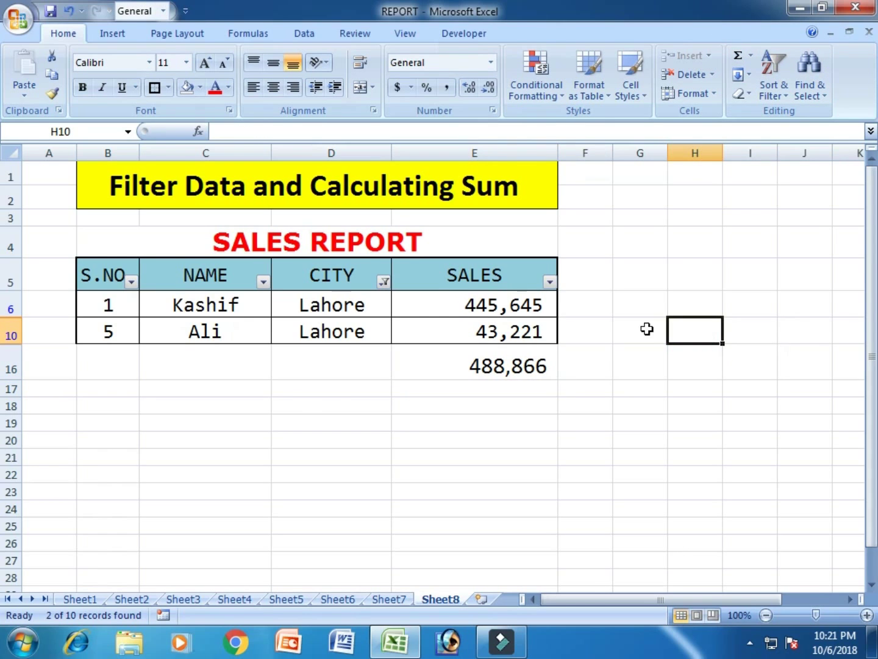